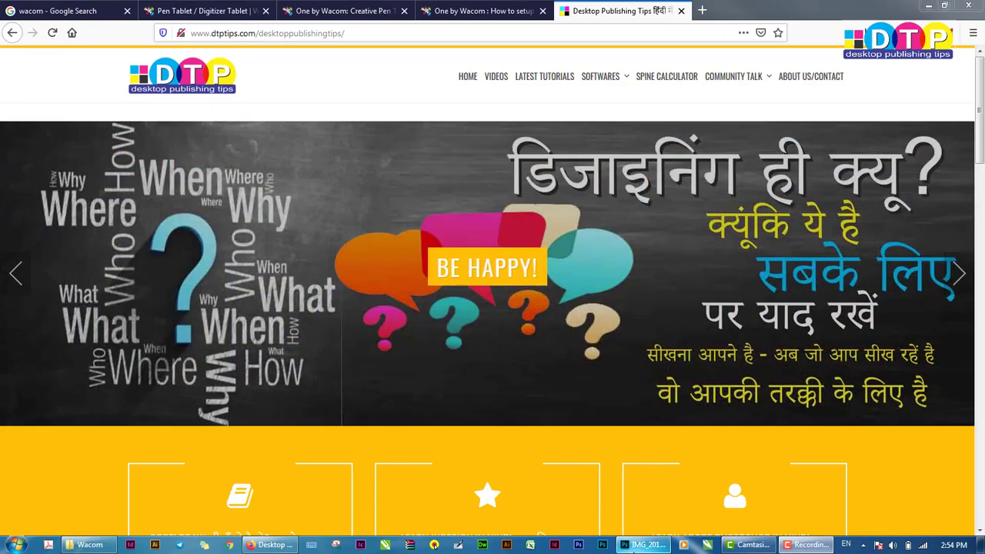
Switch to Photoshop and, in IMG_20191116_201640.jpg, brush dark outlines around the tablet and the pen
left_click(639, 545)
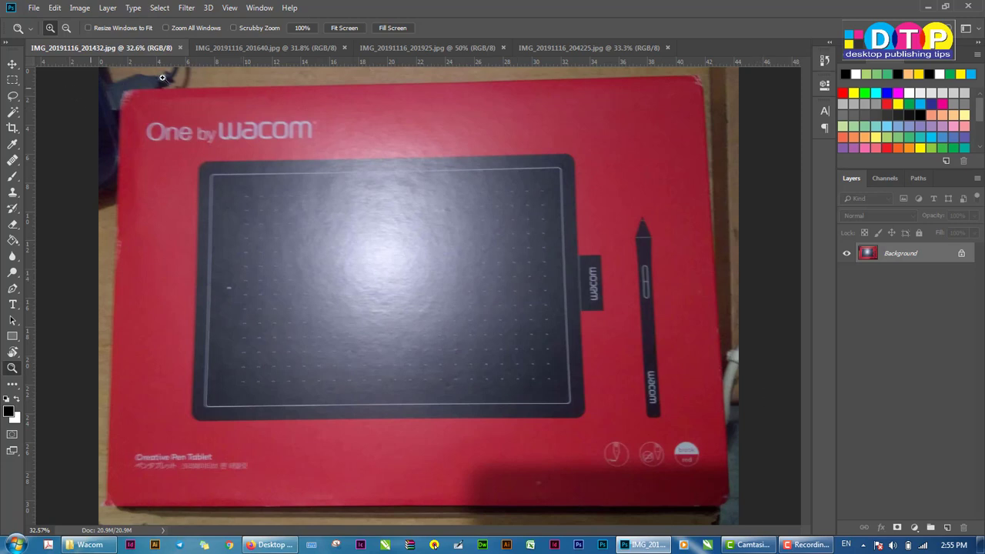
left_click(248, 48)
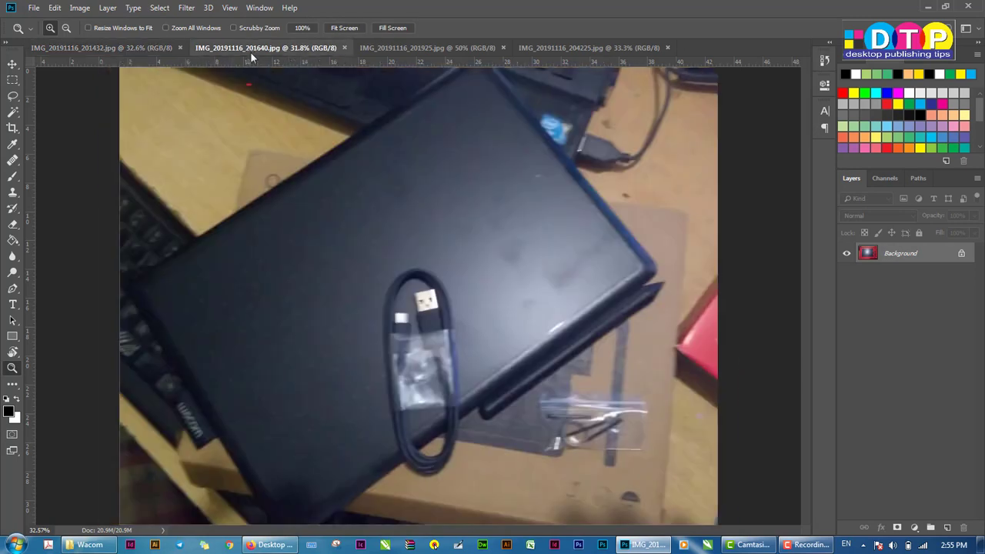
left_click(12, 175)
left_click(150, 290)
mouse_move(252, 194)
left_mouse_down()
mouse_move(528, 105)
mouse_move(566, 307)
mouse_move(420, 448)
mouse_move(266, 483)
left_mouse_up()
mouse_move(512, 371)
left_mouse_down()
mouse_move(569, 323)
mouse_move(689, 308)
mouse_move(493, 419)
mouse_move(478, 360)
left_mouse_up()
Set the brush colour to red and circle the USB cable and the small accessory bag in the photo
left_click(852, 105)
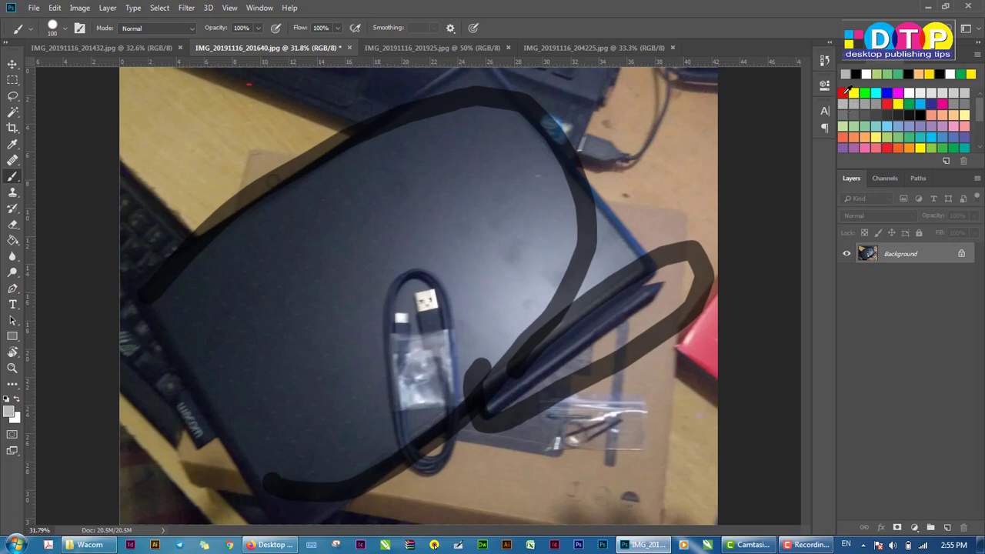
left_click(845, 93)
mouse_move(371, 314)
left_mouse_down()
mouse_move(462, 257)
mouse_move(478, 380)
left_mouse_up()
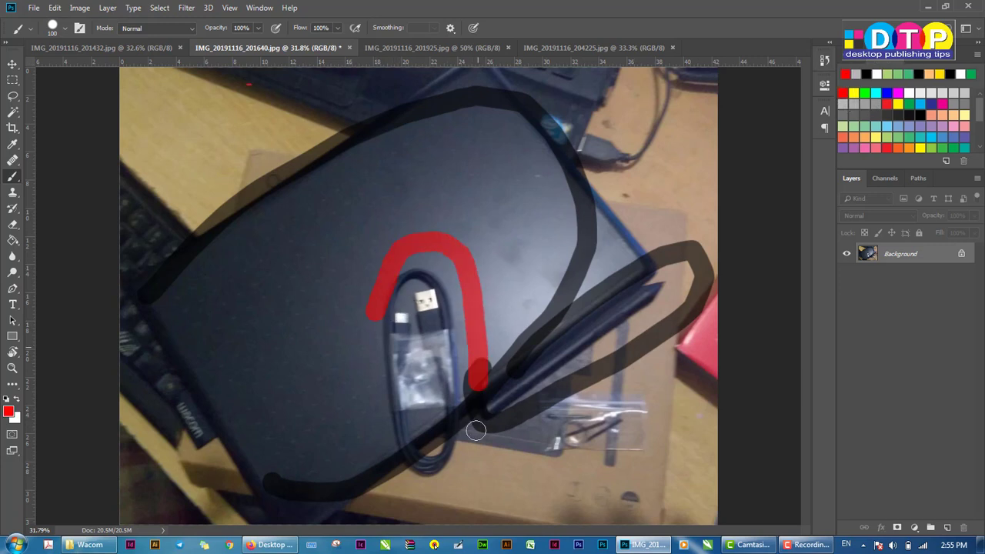
mouse_move(476, 431)
left_mouse_down()
mouse_move(431, 493)
mouse_move(374, 398)
mouse_move(369, 323)
left_mouse_up()
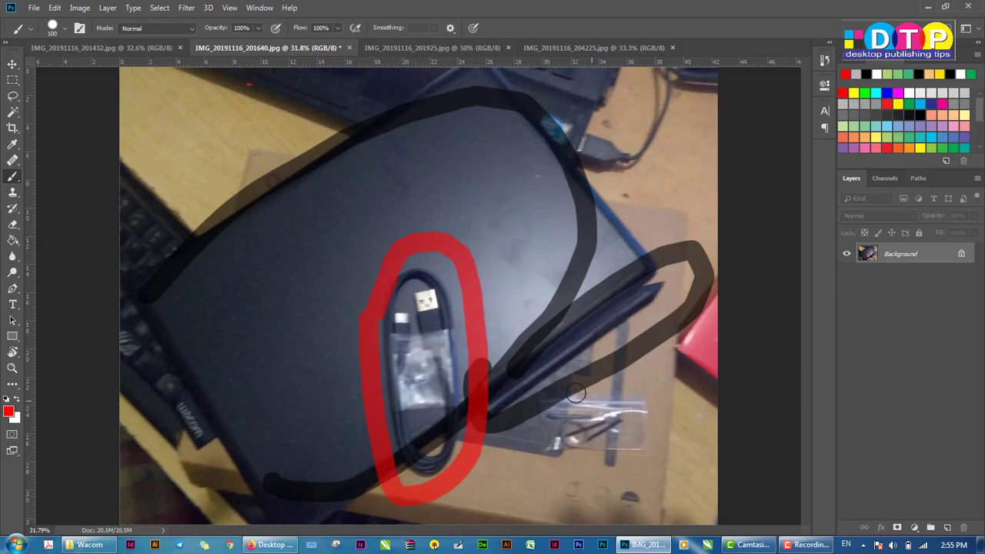
mouse_move(556, 381)
left_mouse_down()
mouse_move(643, 374)
mouse_move(660, 416)
mouse_move(632, 470)
mouse_move(539, 458)
mouse_move(530, 388)
mouse_move(556, 376)
left_mouse_up()
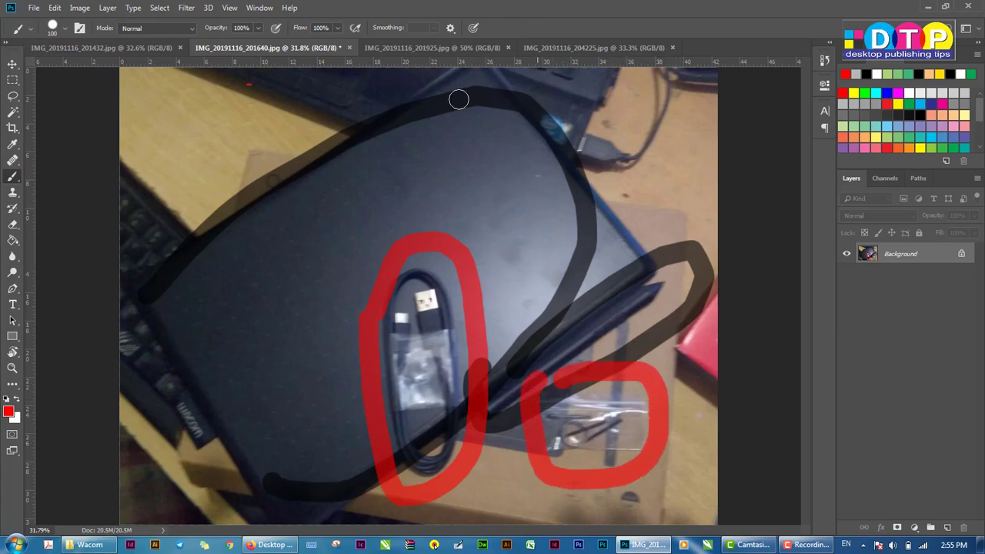
Review the photos of the spare nibs with the removal ring, the nib replacement diagram and the tablet box
left_click(429, 48)
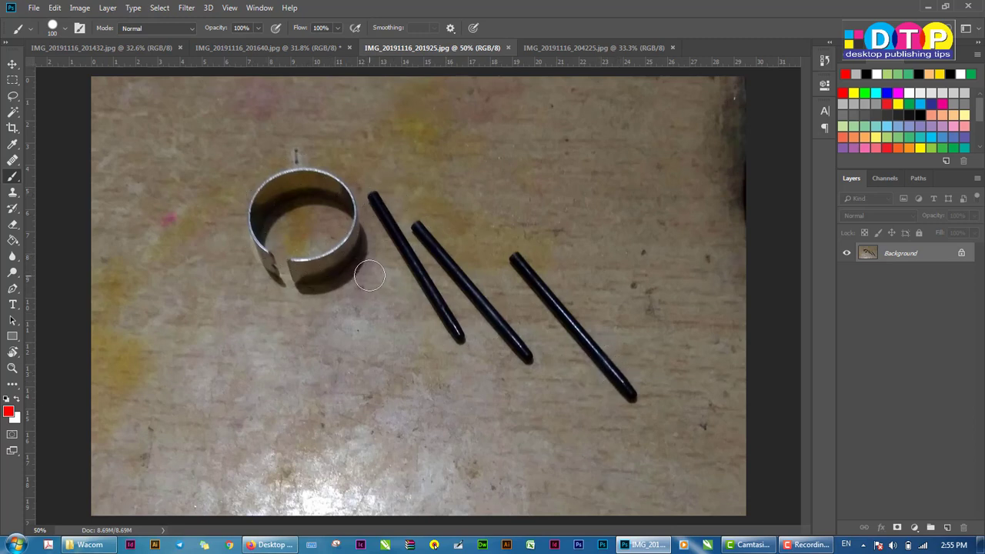
left_click(296, 48)
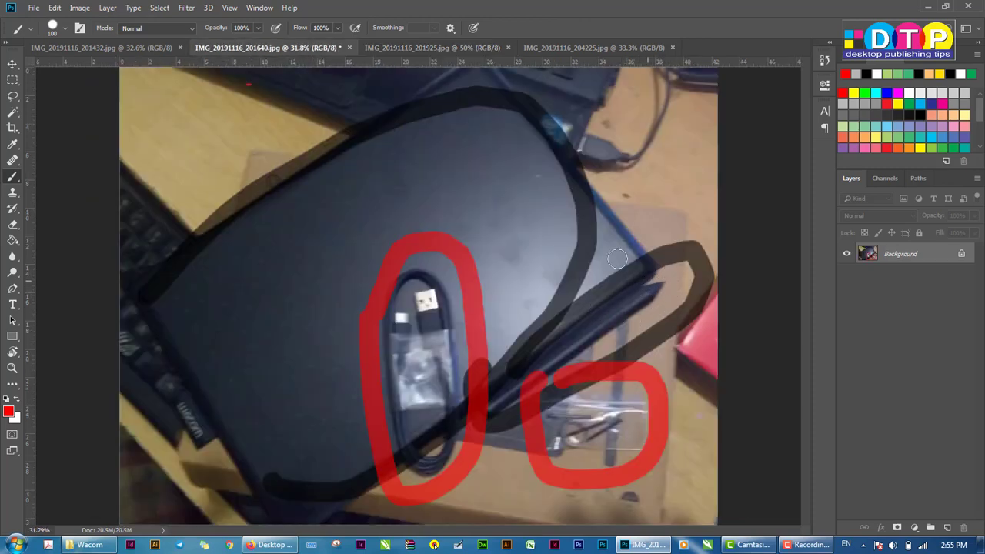
left_click(461, 48)
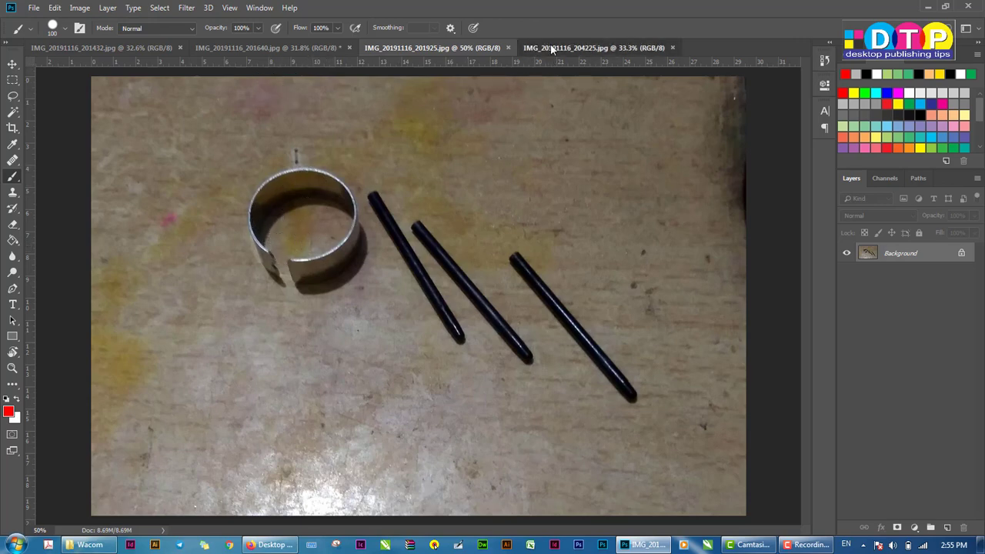
left_click(573, 48)
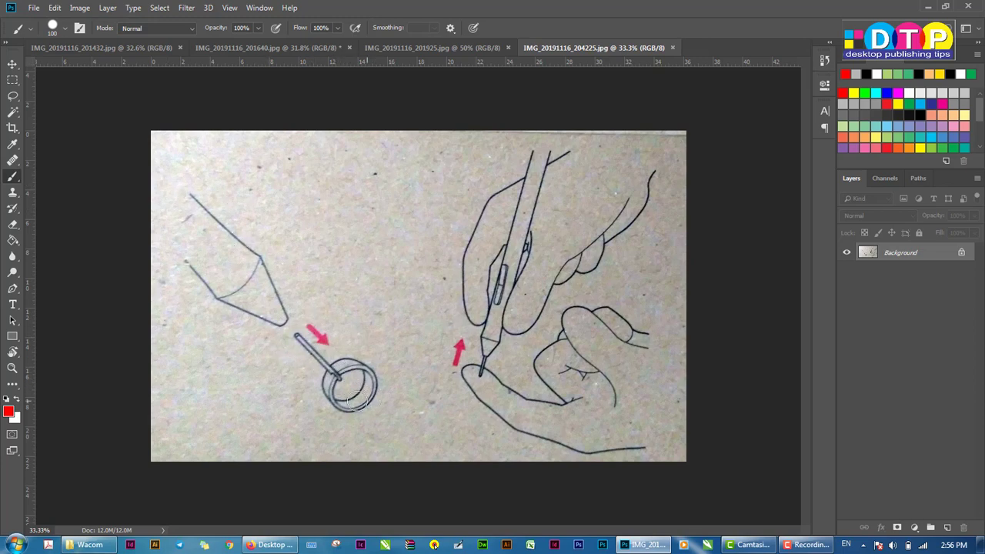
left_click(444, 49)
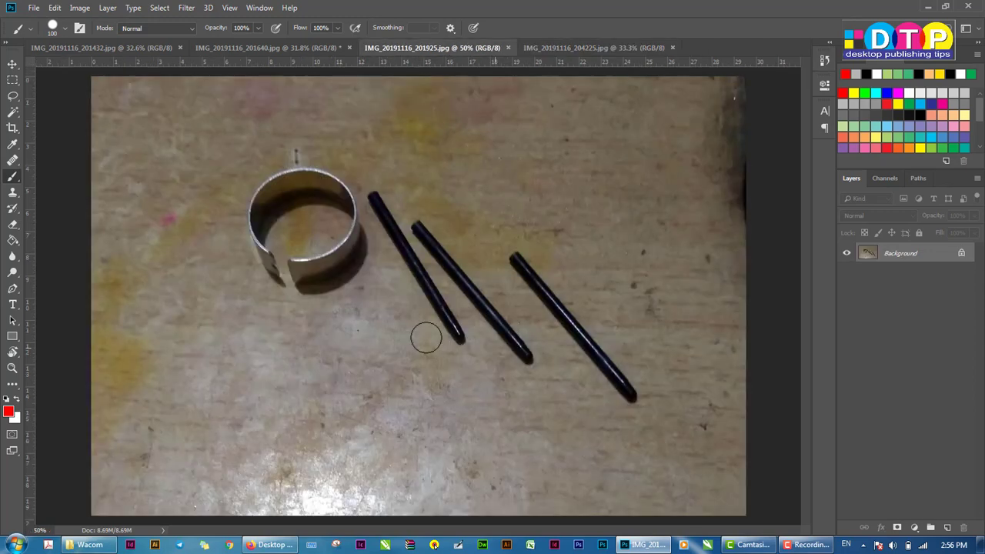
left_click(578, 51)
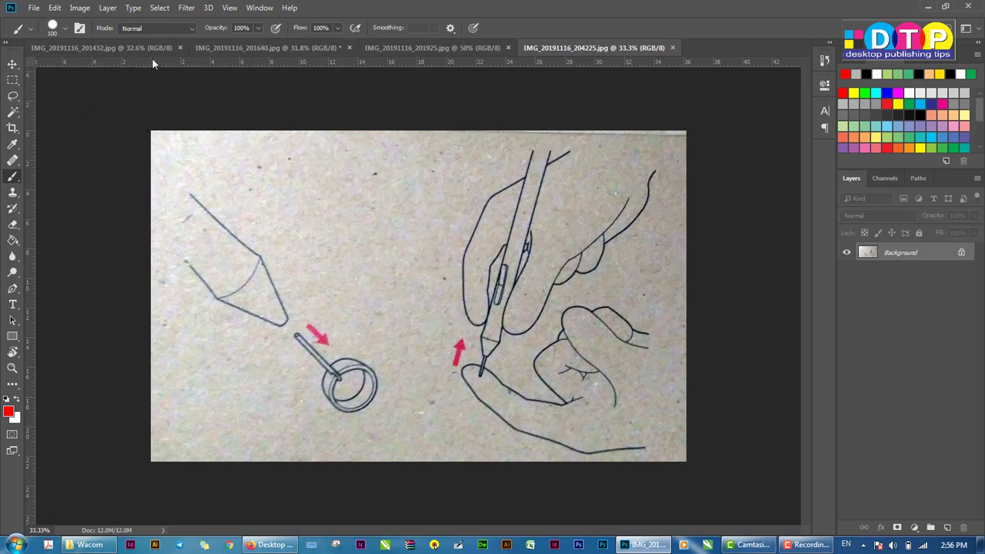
left_click(105, 49)
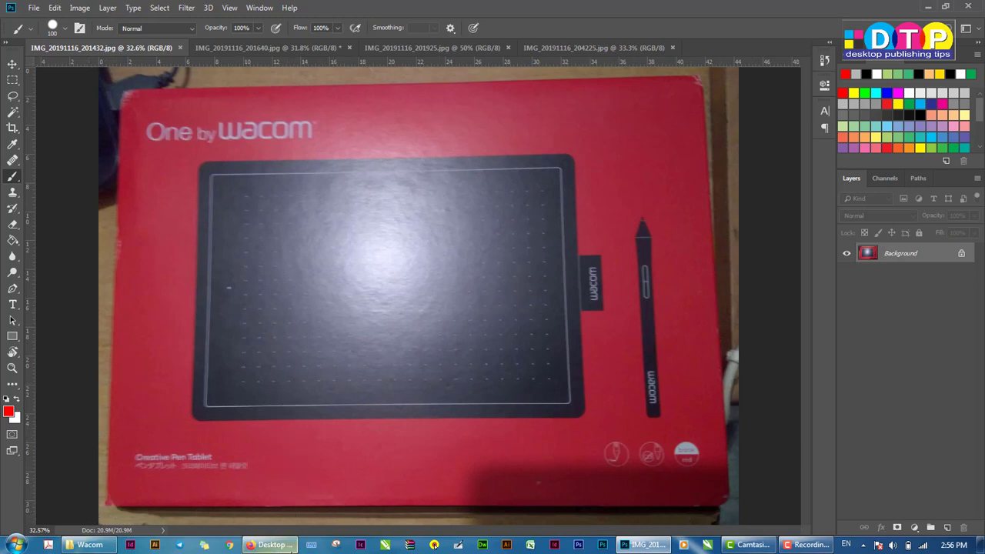
Check the tablet's driver installation status in Windows and close the status window
mouse_move(272, 550)
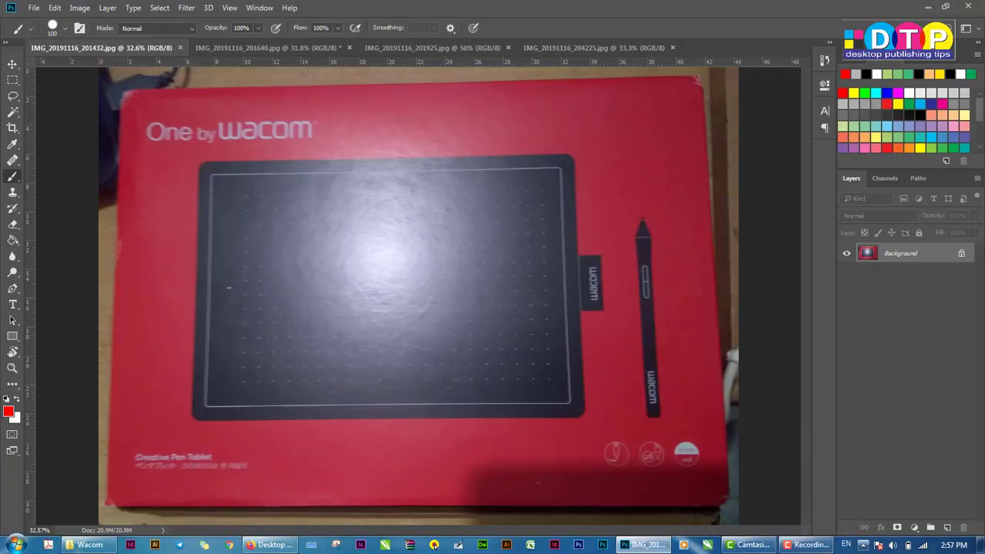
left_click(863, 545)
left_click(882, 467)
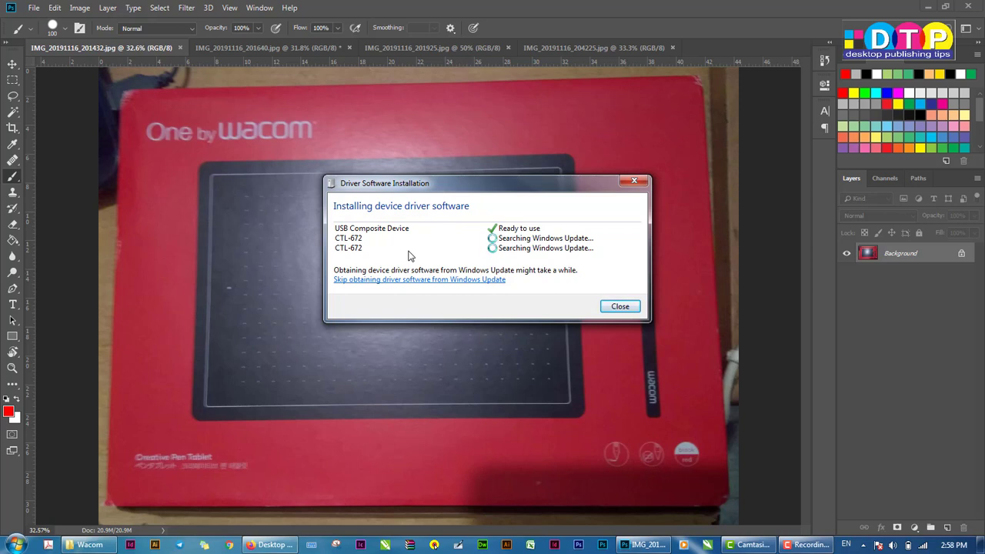
key("F9")
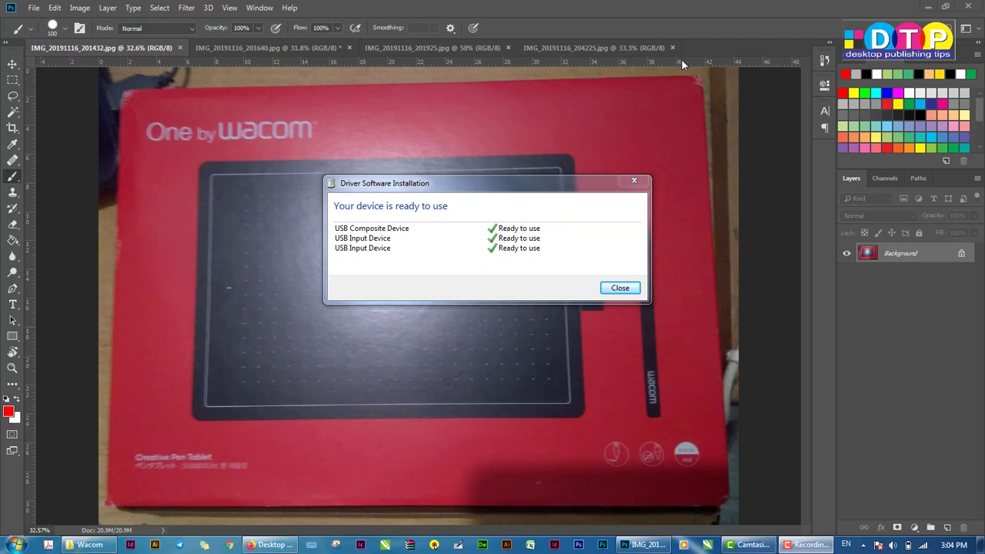
key("Return")
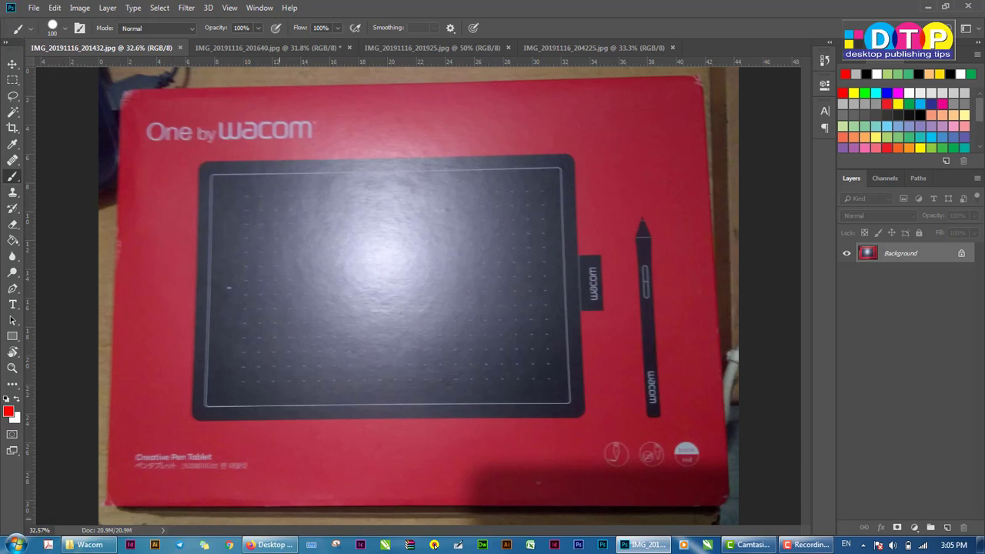
Start the Spot on the Mouse pointer highlighter and reopen the driver installation status window
left_click(435, 545)
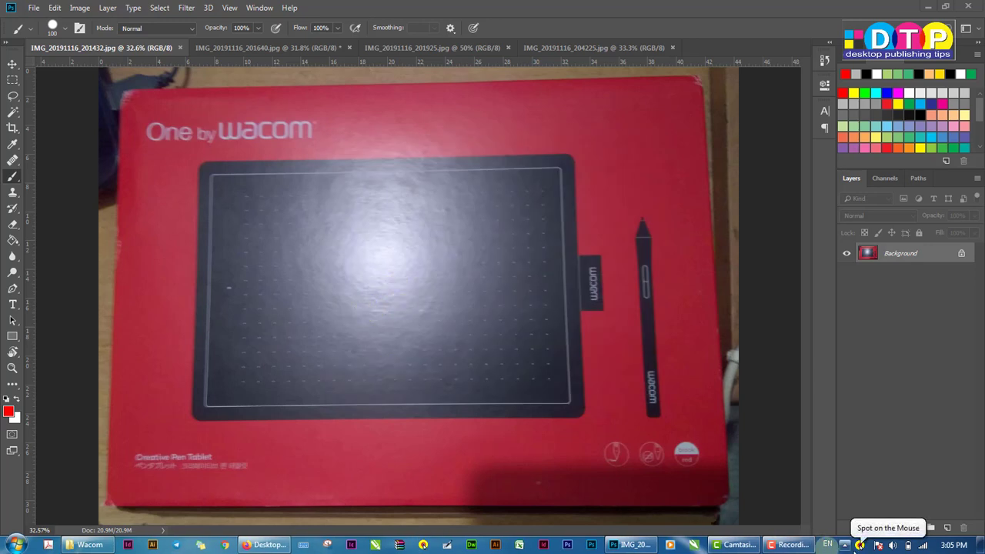
left_click(845, 545)
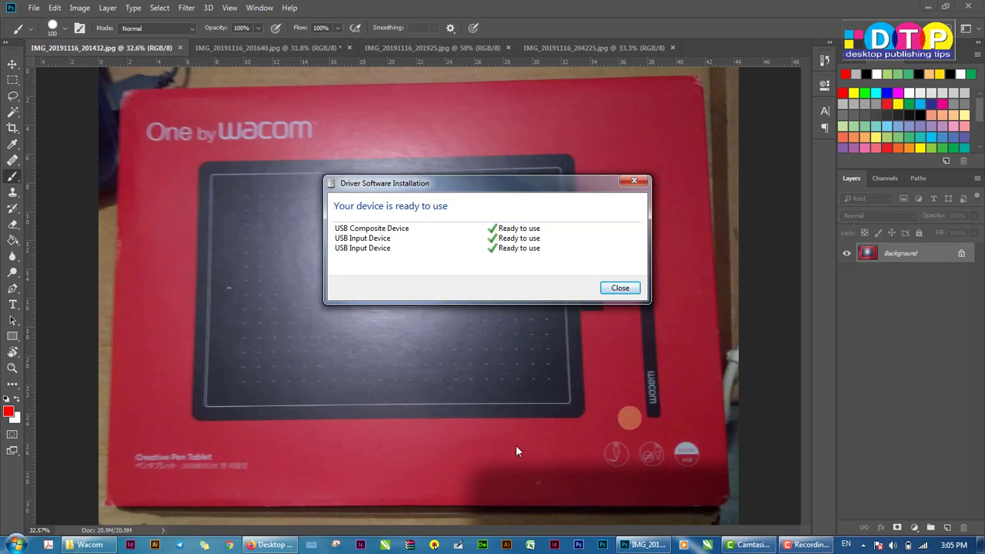
Switch to Firefox and review the Wacom search results and the pen tablets page down to One by Wacom
left_click(269, 545)
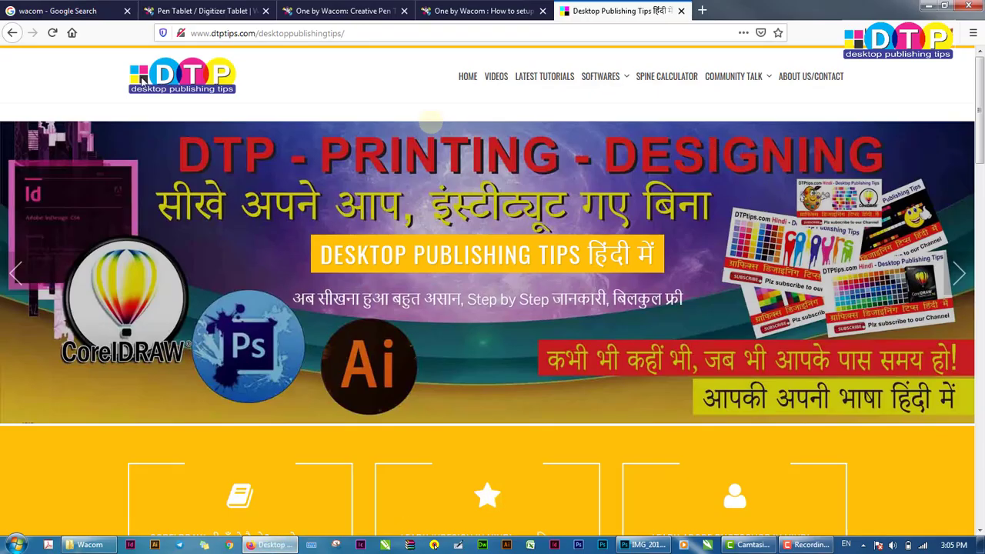
left_click(56, 14)
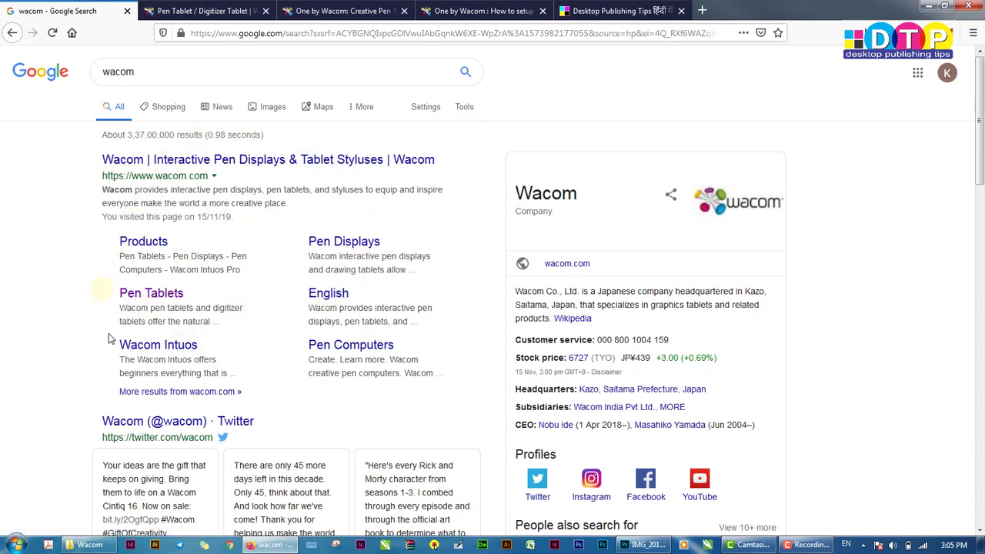
left_click(176, 12)
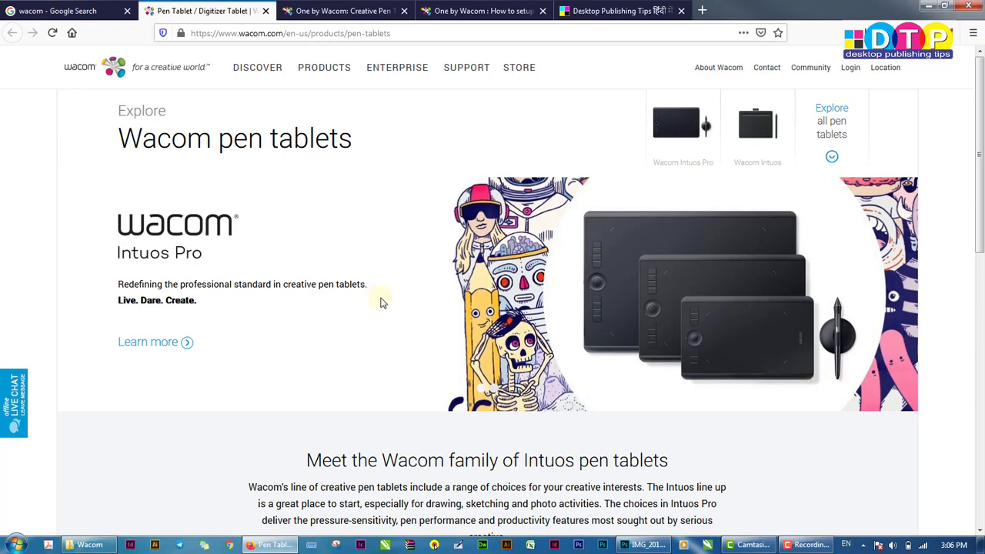
scroll(342, 262, "down", 5)
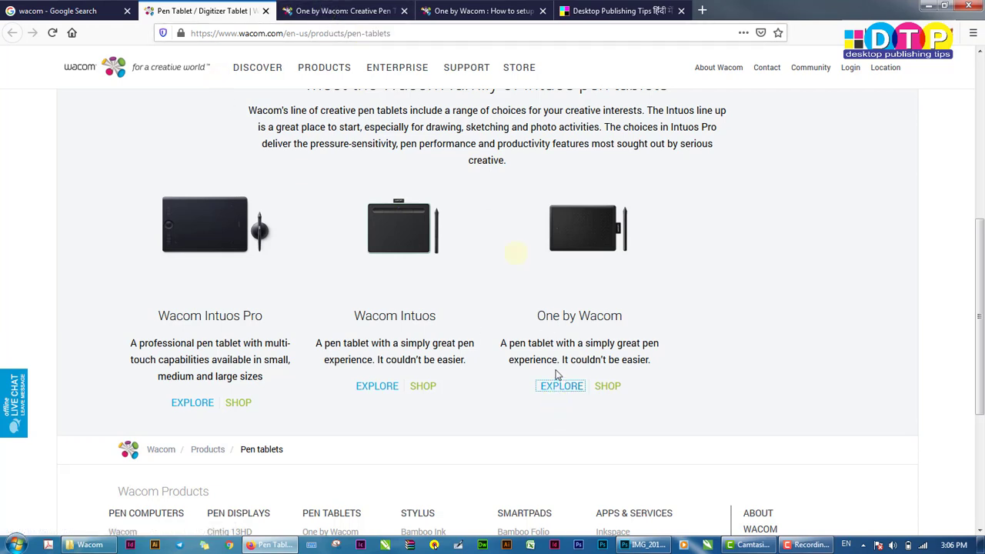
Examine the One by Wacom product page, including its gallery images, the setup section and the overview
left_click(341, 12)
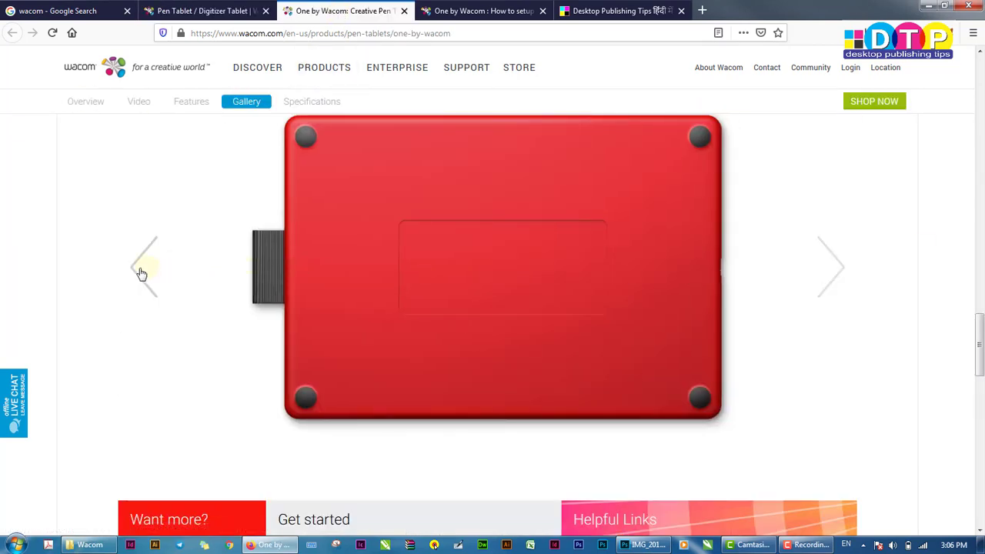
left_click(137, 272)
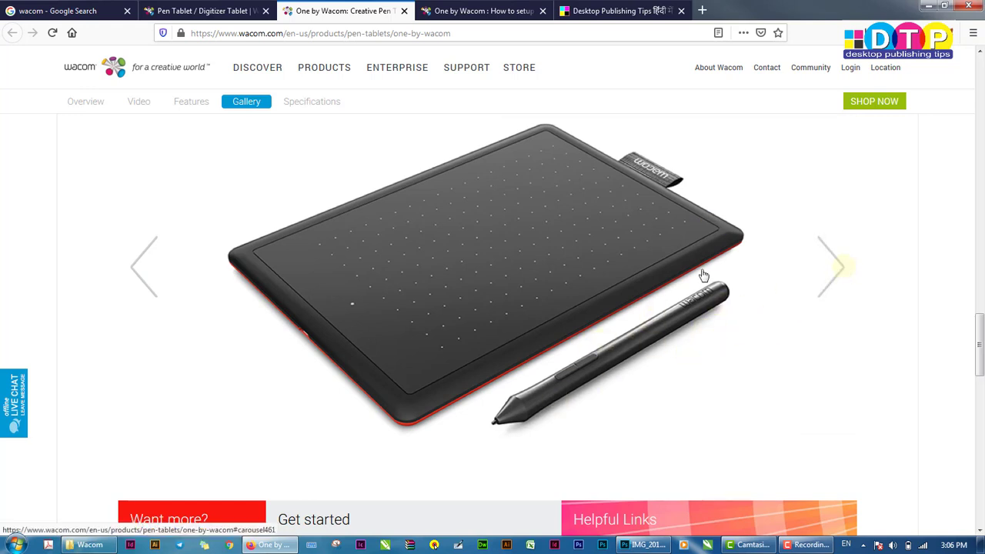
scroll(322, 268, "up", 3)
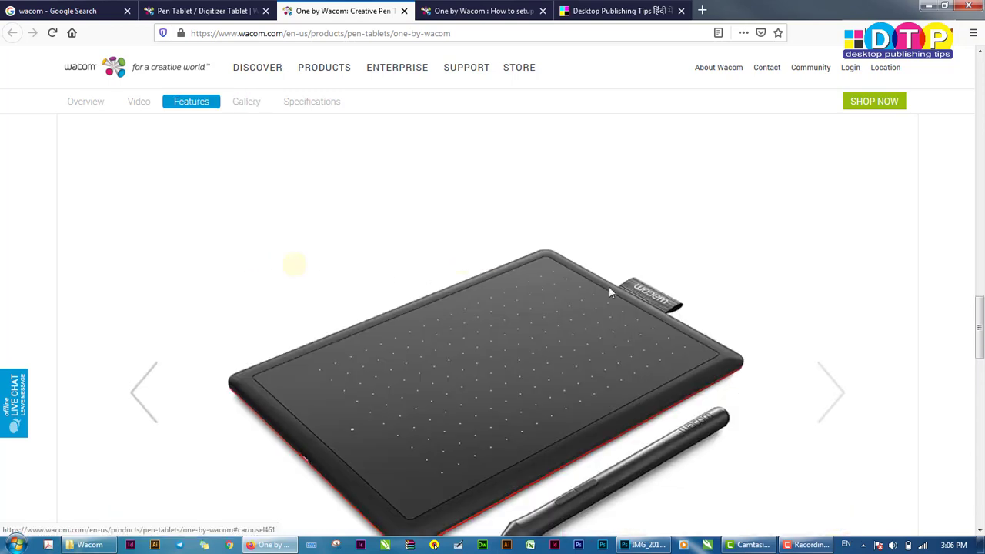
scroll(825, 308, "up", 5)
scroll(816, 311, "down", 3)
scroll(815, 311, "down", 10)
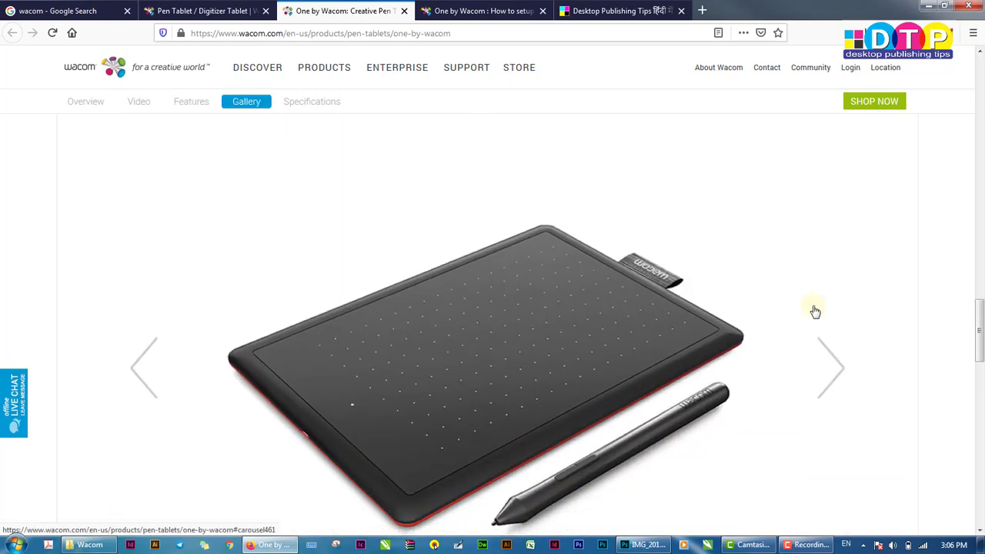
scroll(605, 276, "up", 2)
scroll(605, 276, "up", 15)
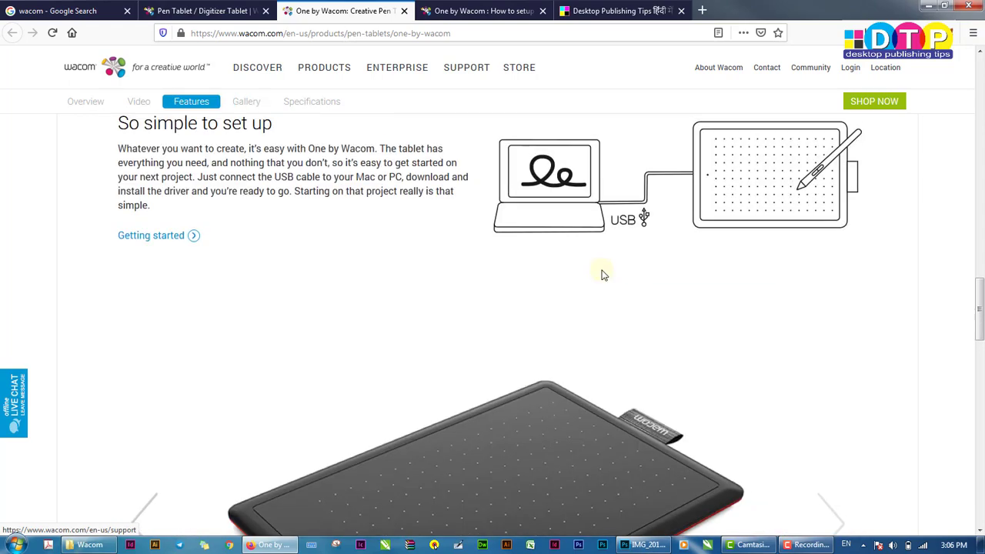
scroll(604, 276, "up", 10)
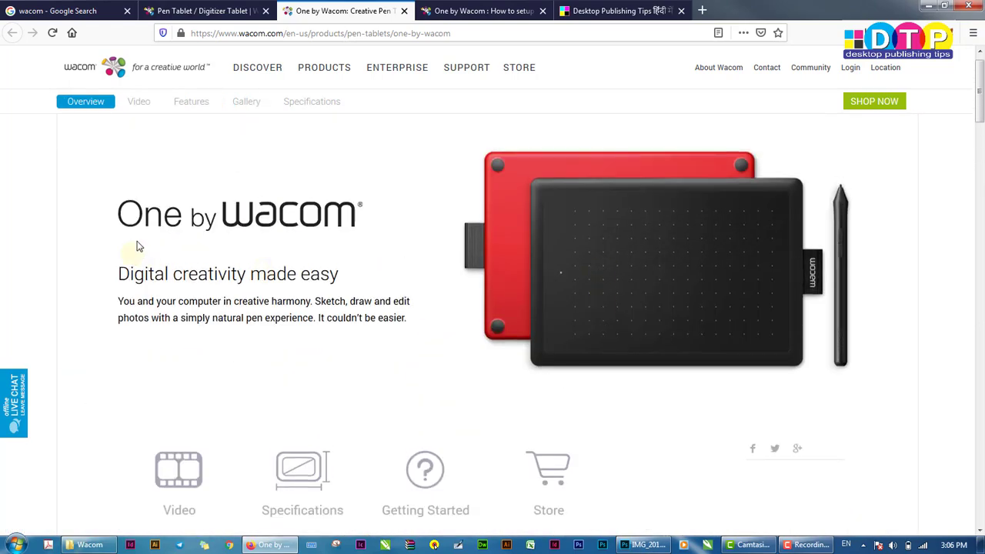
scroll(403, 247, "down", 1)
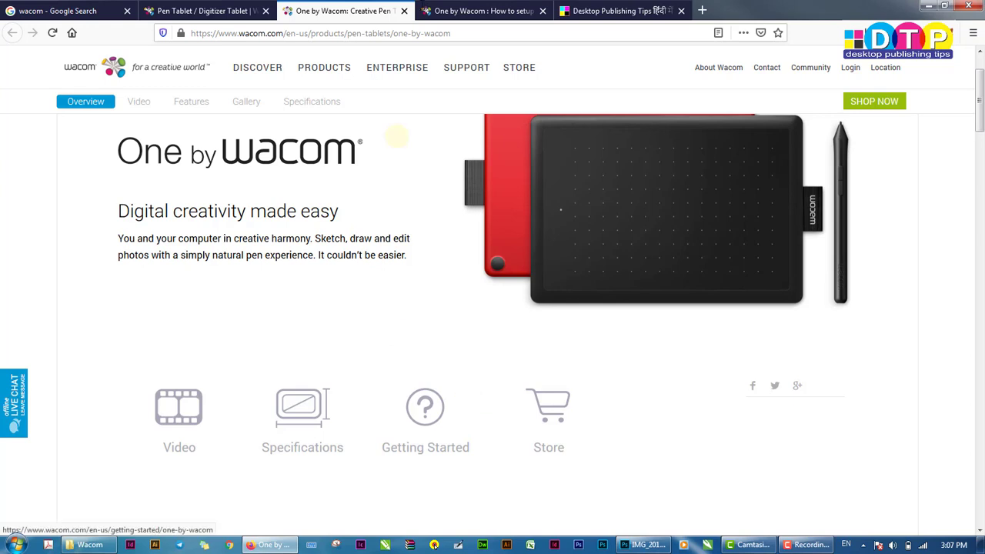
Try downloading the Windows driver from Step 2 of the One by Wacom getting-started page, then cancel the file save
left_click(481, 12)
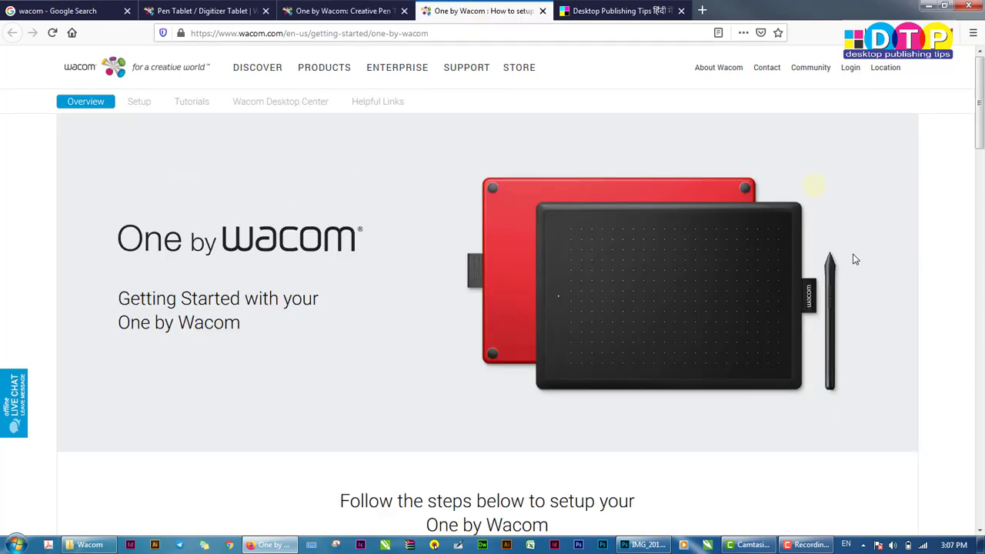
scroll(893, 267, "down", 3)
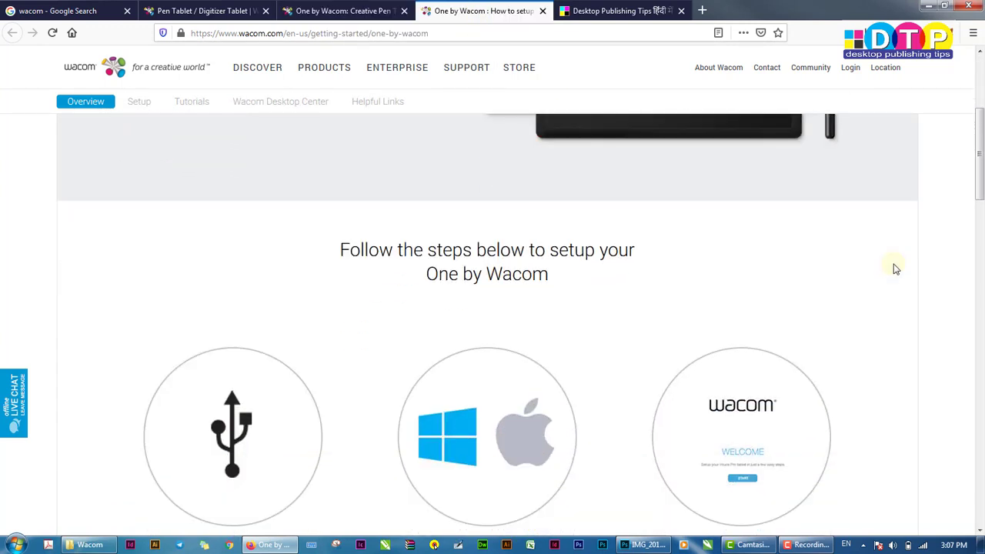
scroll(893, 267, "down", 2)
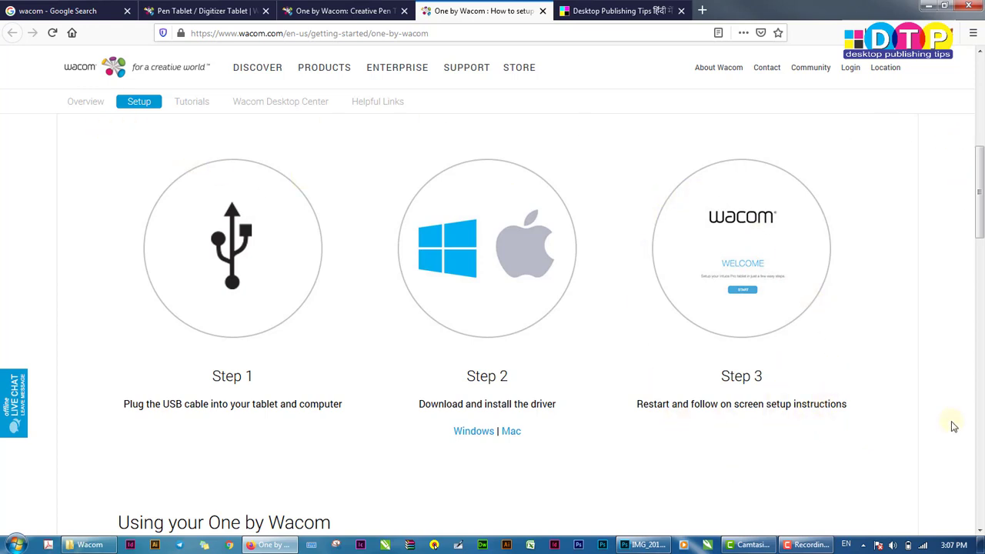
left_click(478, 432)
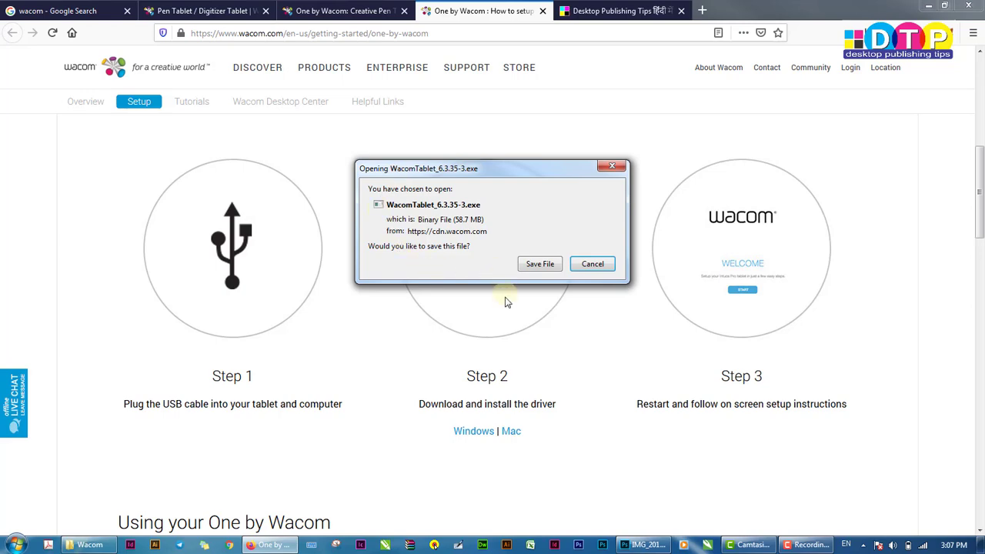
left_click(592, 266)
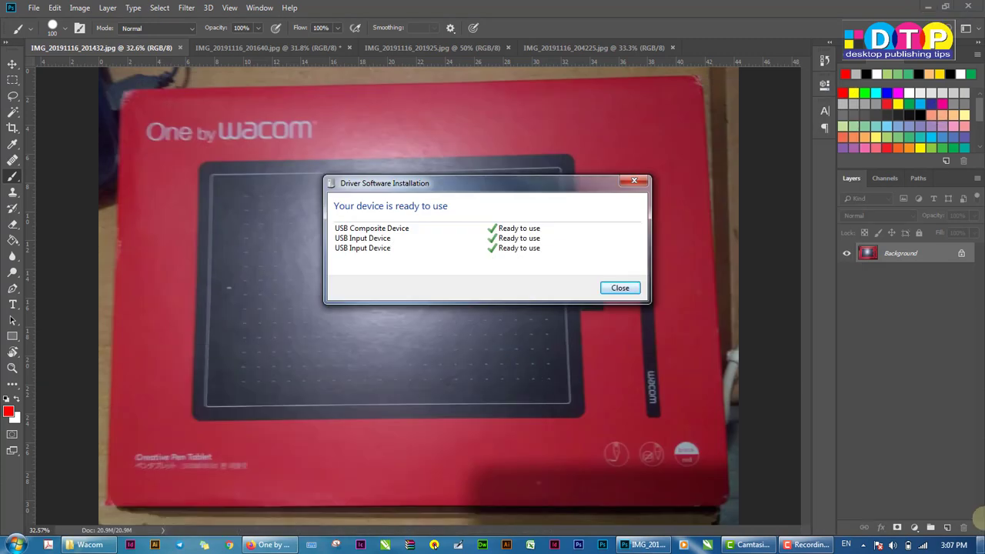
Show the desktop, move WacomTablet_6.3.35-3.exe to the empty area below ads.txt, and launch that driver installer
left_click(981, 547)
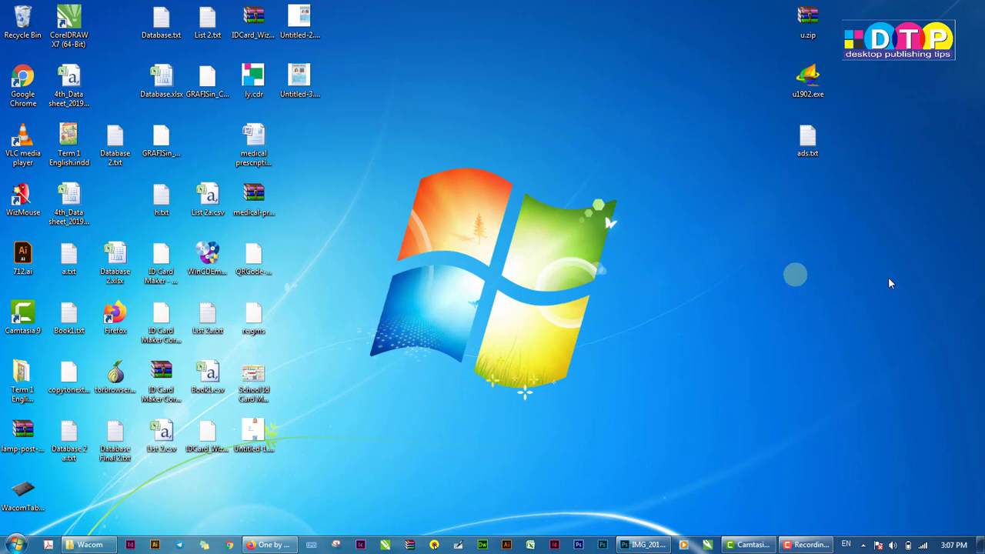
left_click_drag(27, 493, 851, 216)
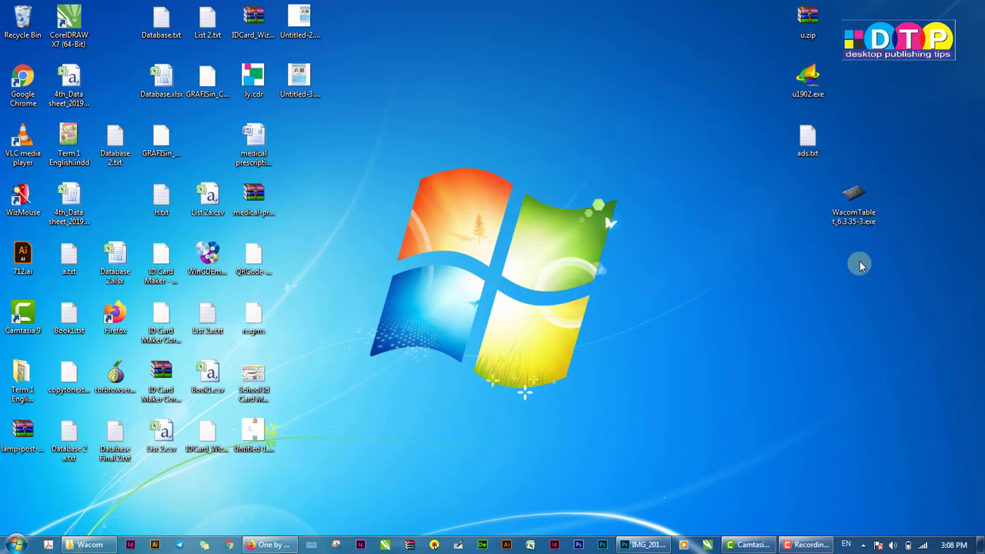
double_click(857, 200)
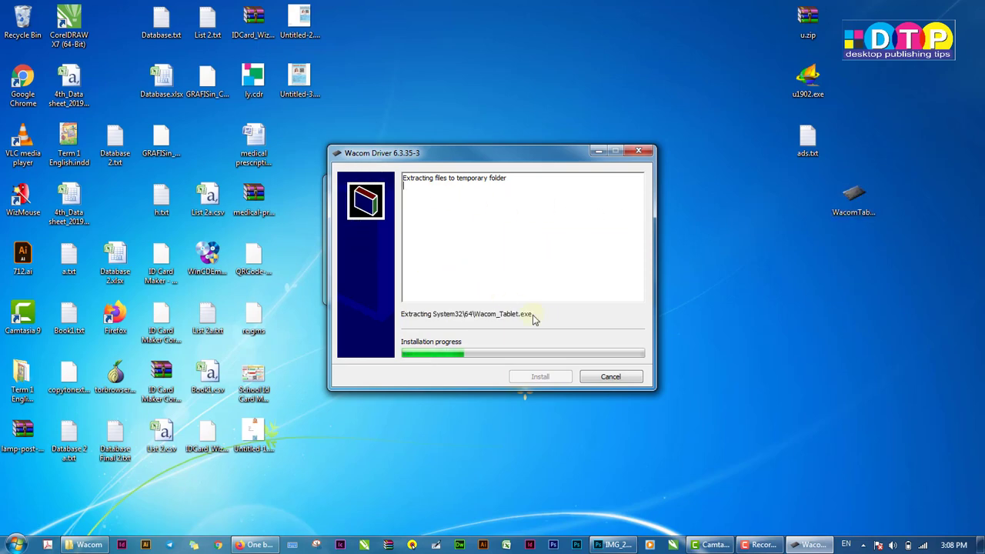
Separate the Wacom Driver installer from the overlapping Driver Software Installation window and close the latter
left_click_drag(424, 161, 284, 151)
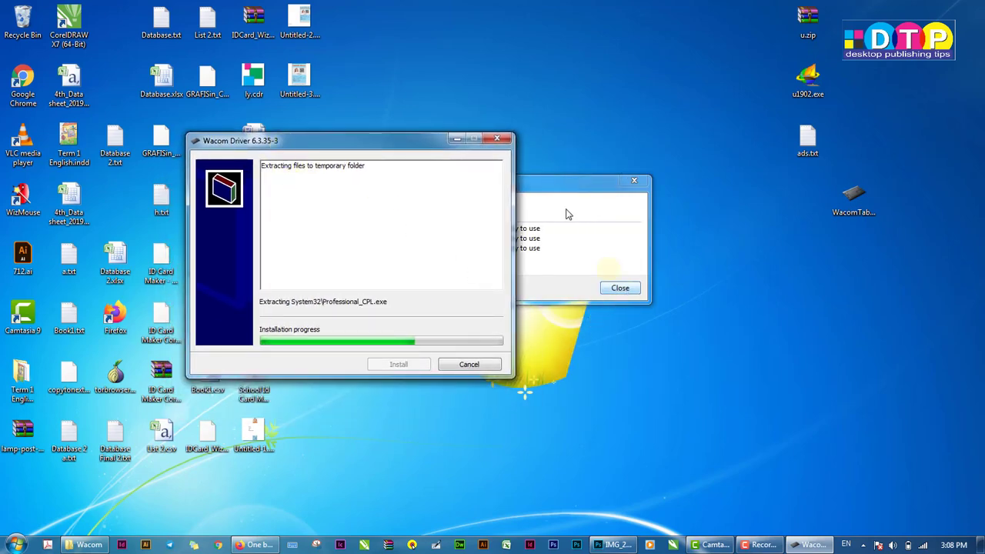
left_click_drag(554, 184, 627, 191)
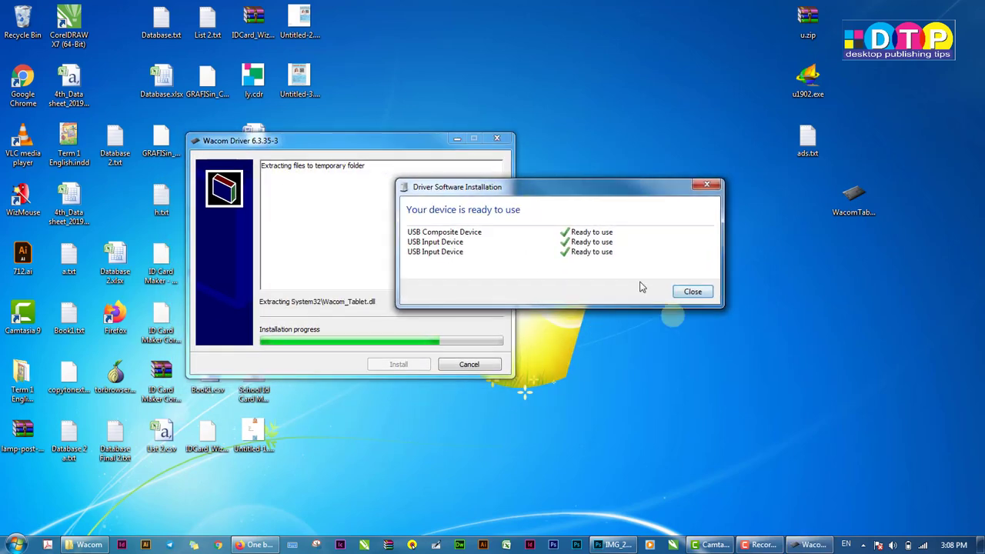
left_click(696, 293)
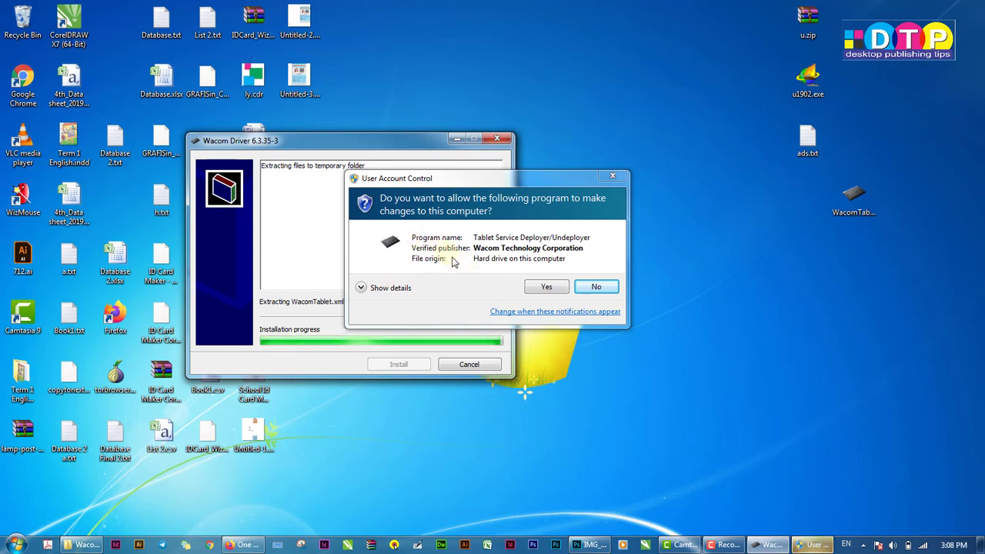
Allow the Wacom installer to make changes to the computer and accept the tablet driver's End User License Agreement
left_click(541, 289)
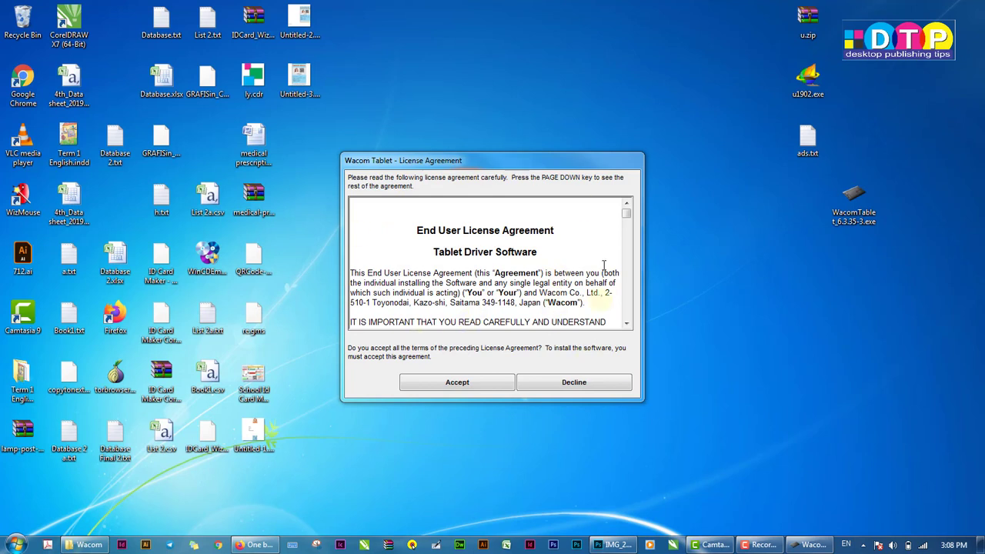
left_click(453, 388)
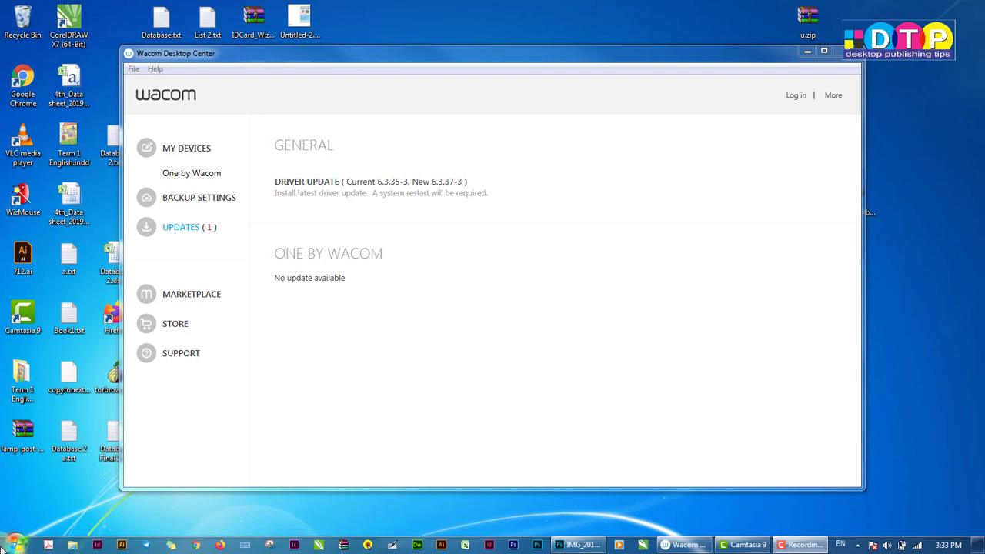
Locate Wacom Tablet Properties among the Windows Start programs, and review the Updates page in Wacom Desktop Center
left_click(16, 547)
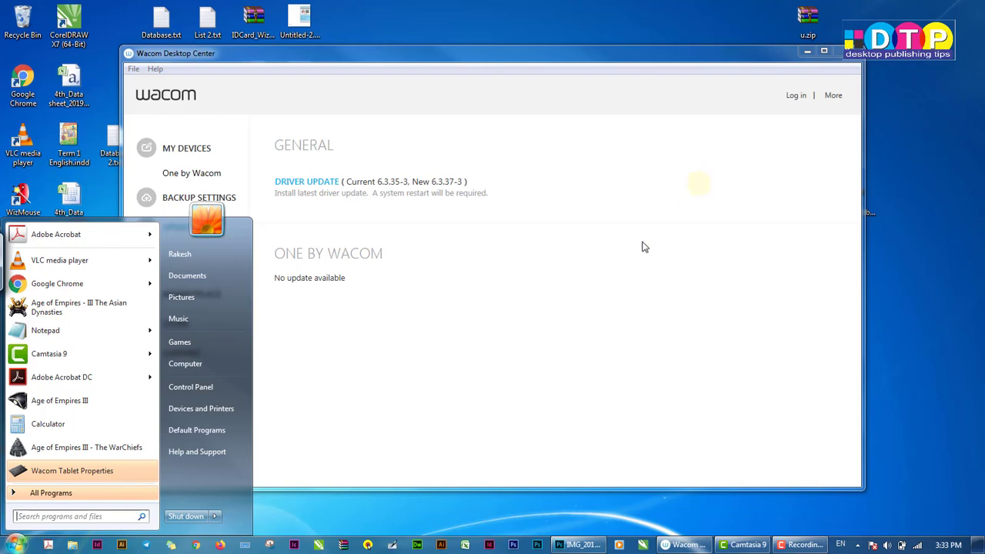
left_click(647, 283)
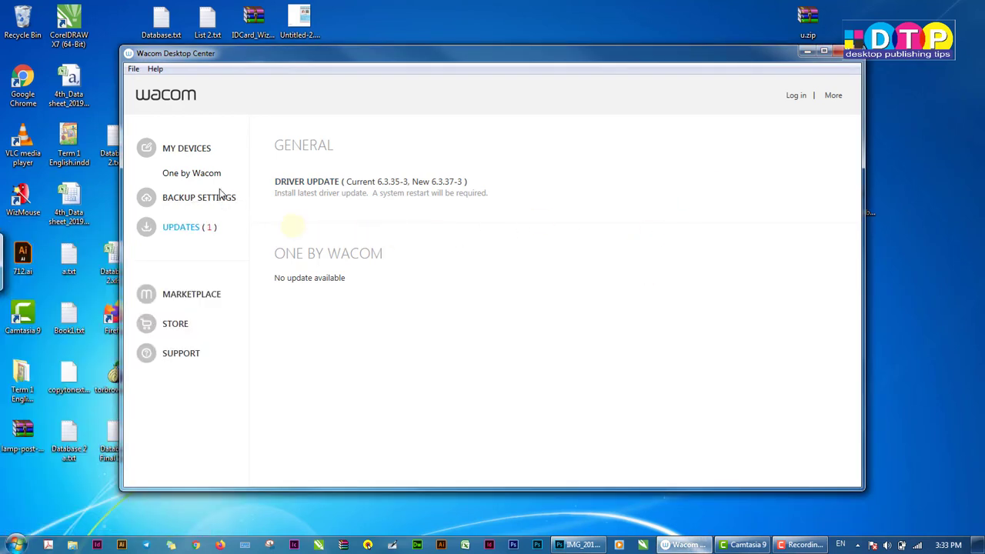
left_click(182, 231)
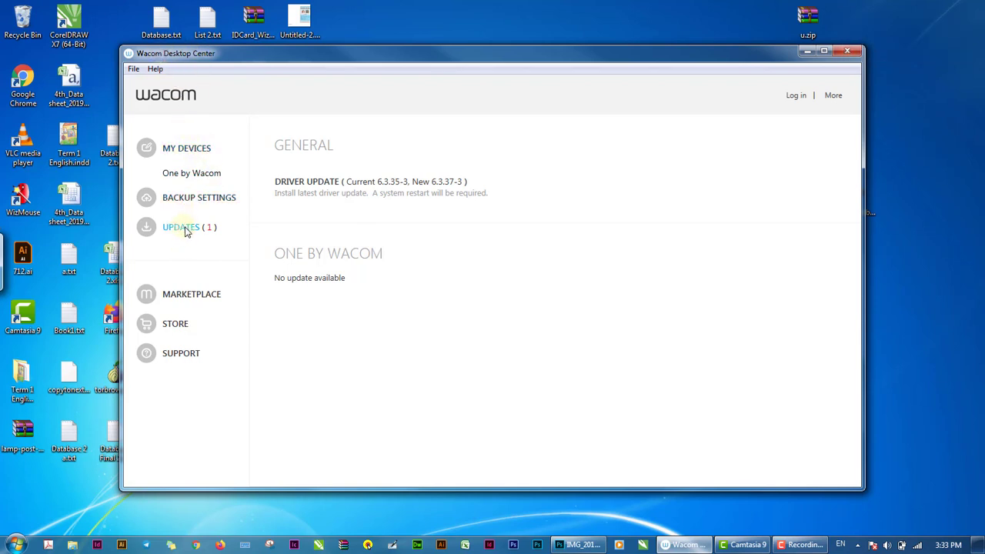